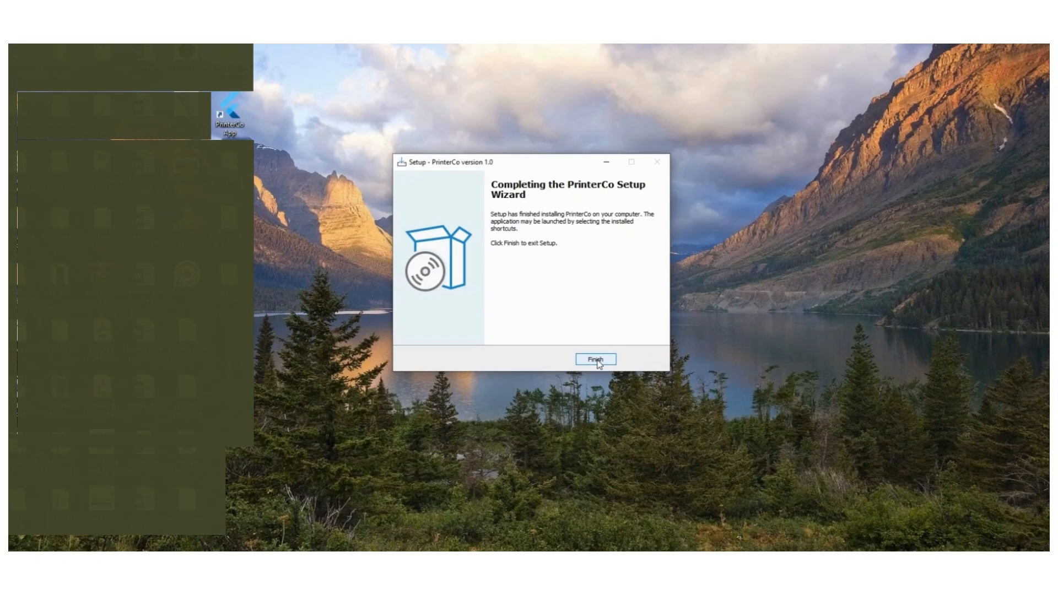
# Step: Finish the PrinterCo installation by closing the completed setup wizard
pyautogui.click(597, 360)
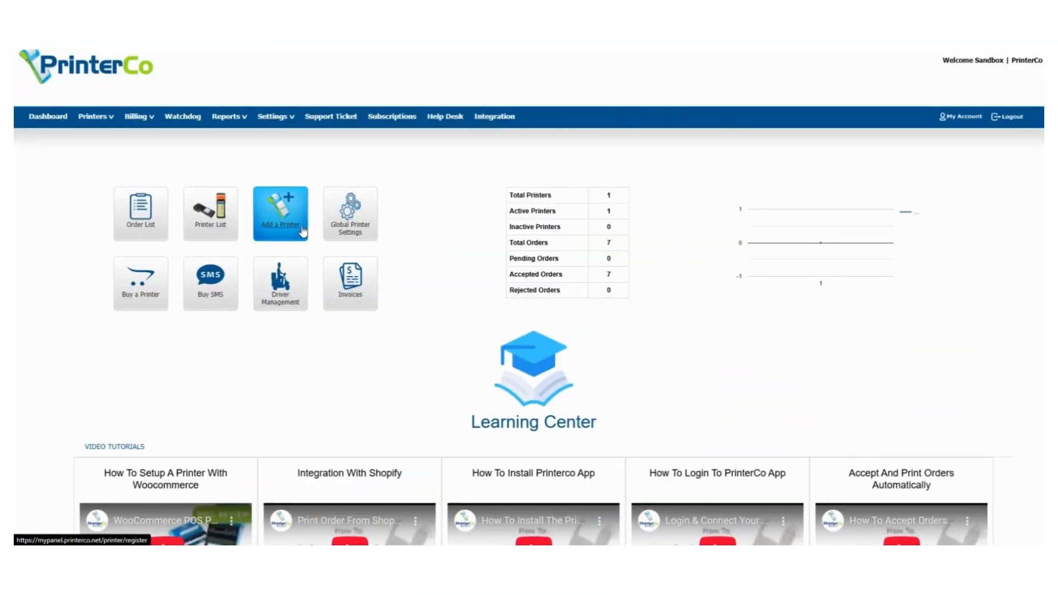
# Step: Add a printer with a newly generated serial number and open its registration form
pyautogui.click(291, 239)
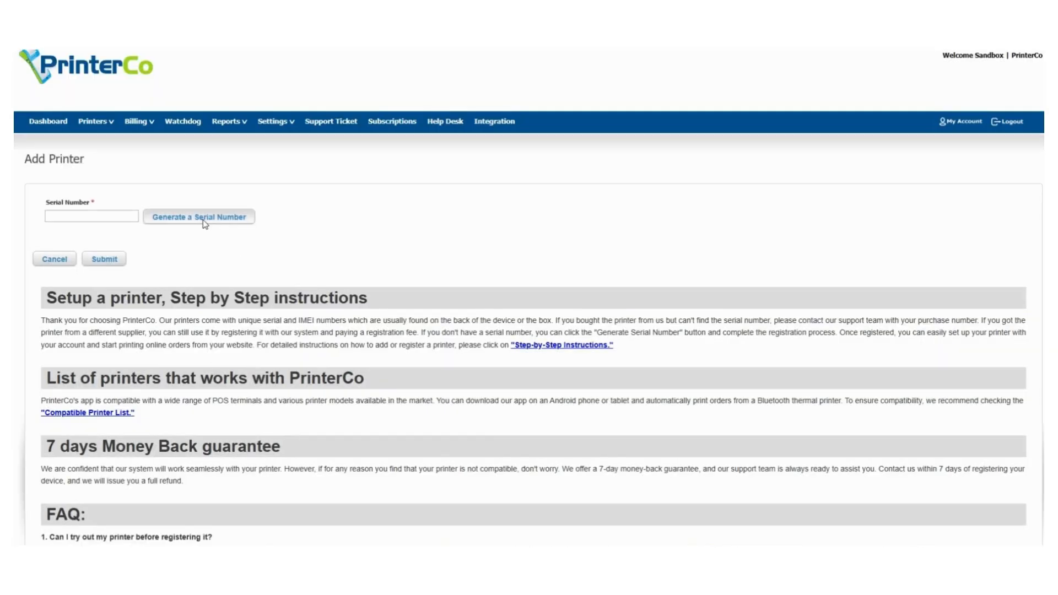
pyautogui.click(204, 220)
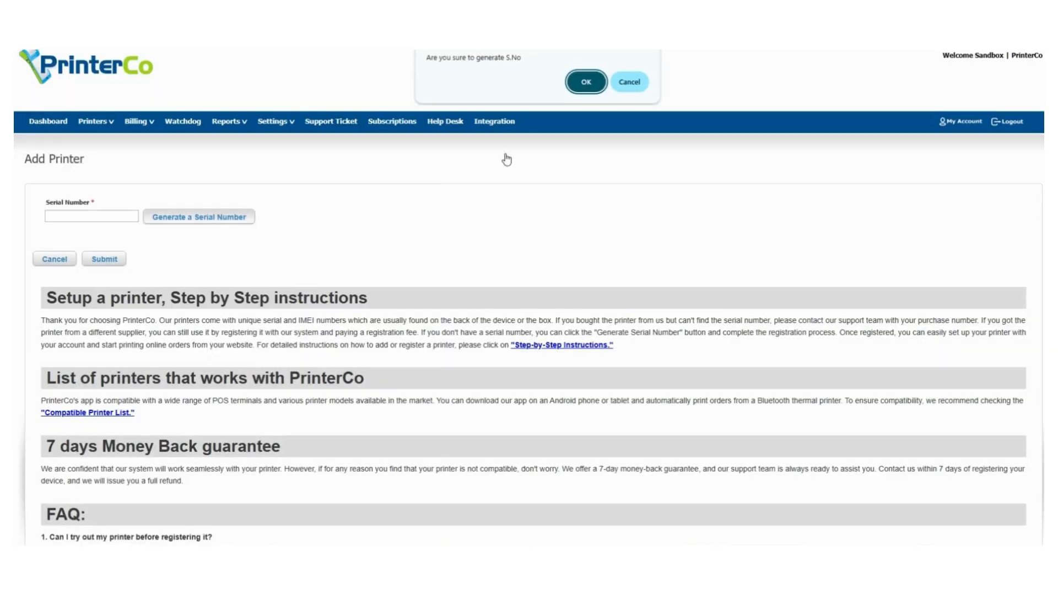
pyautogui.click(589, 83)
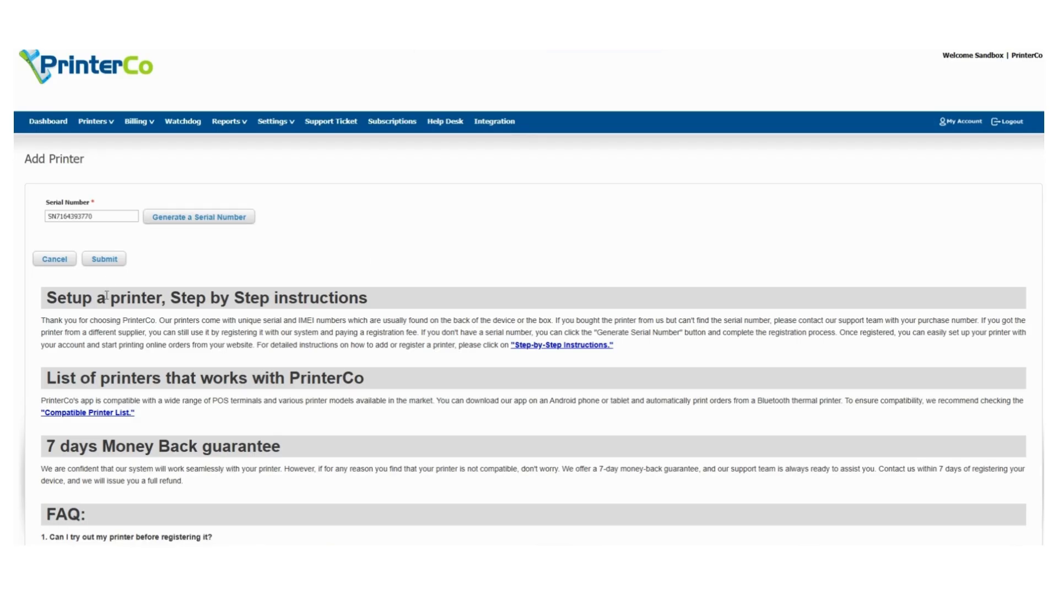
pyautogui.click(117, 266)
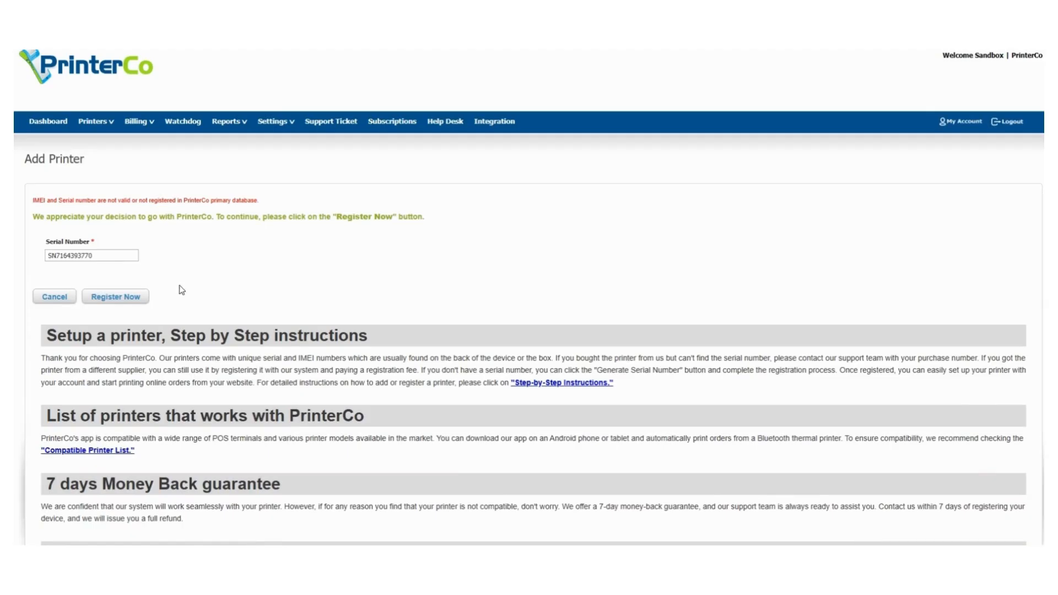
pyautogui.click(110, 299)
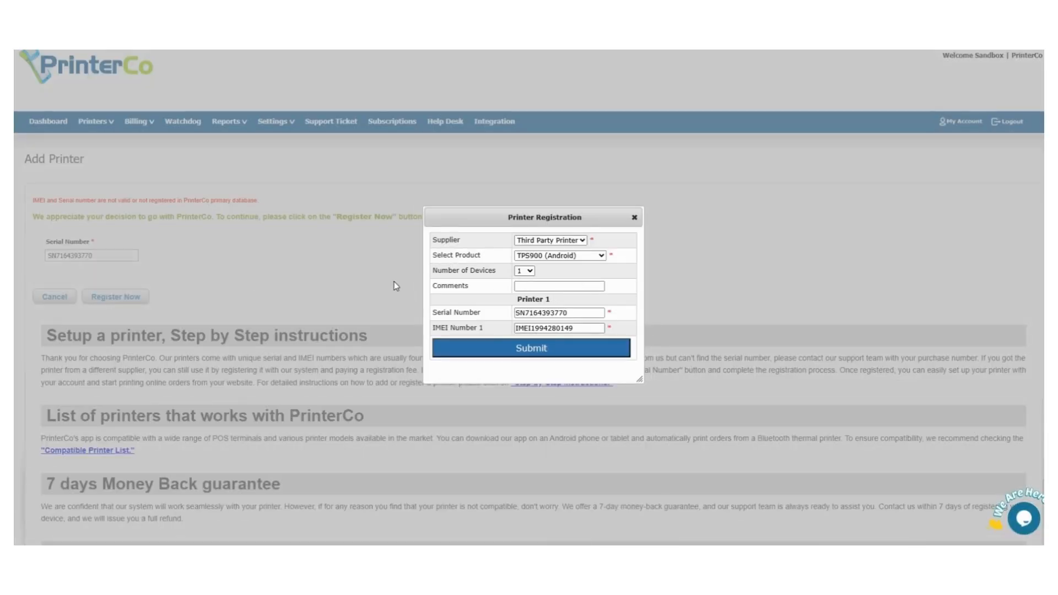
# Step: Register the printer as the Windows app & Printer product and continue to adding the device
pyautogui.click(602, 257)
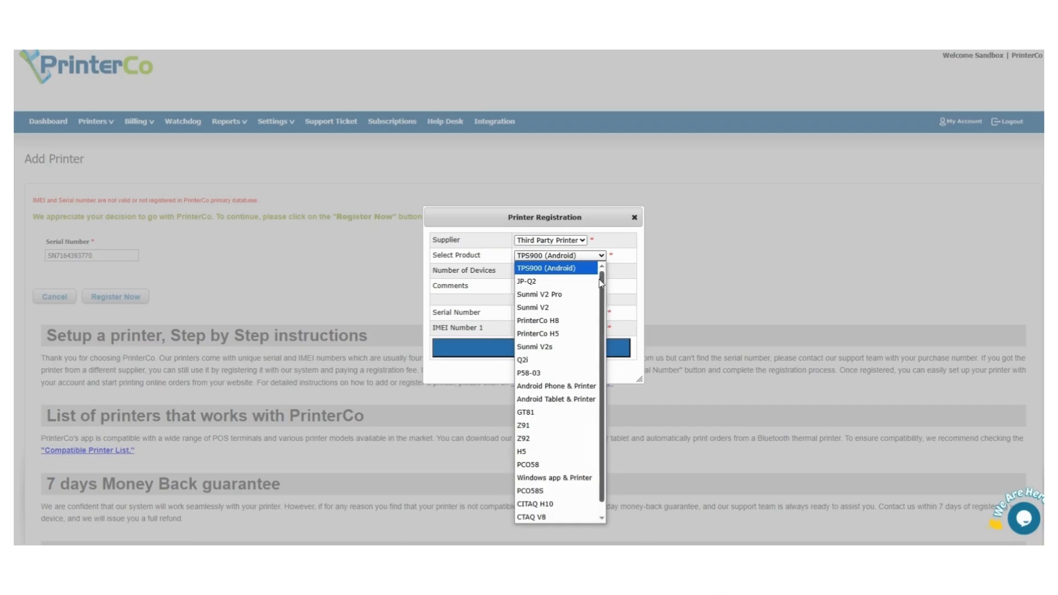
pyautogui.click(592, 481)
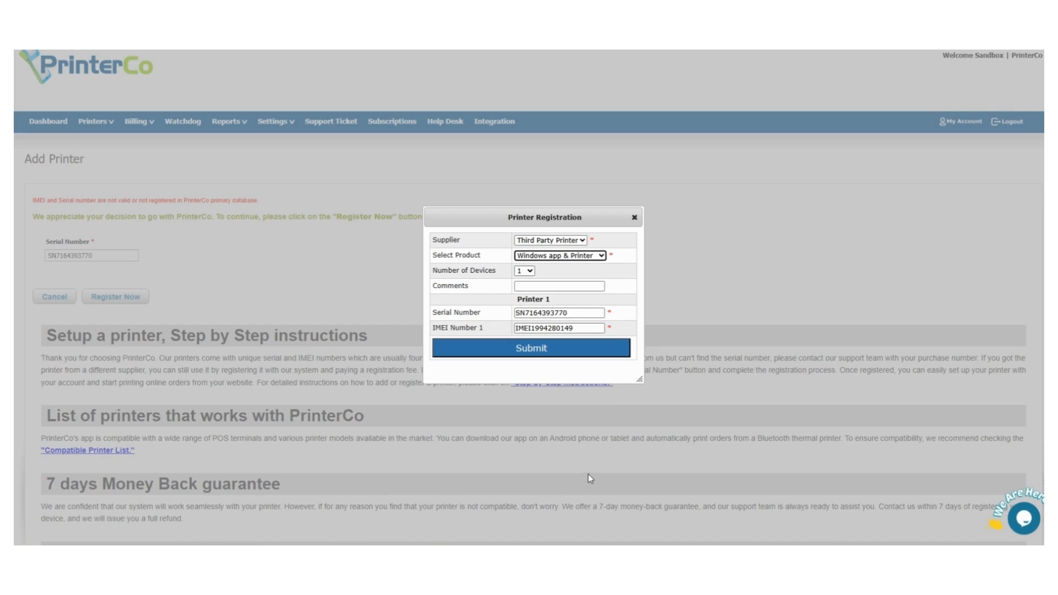
pyautogui.click(559, 357)
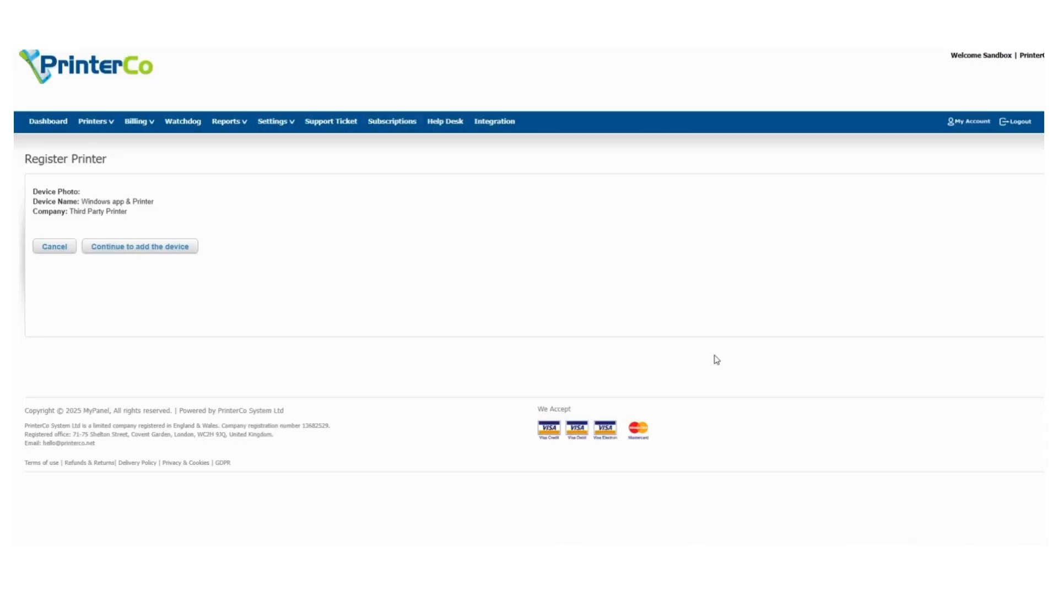
pyautogui.click(154, 249)
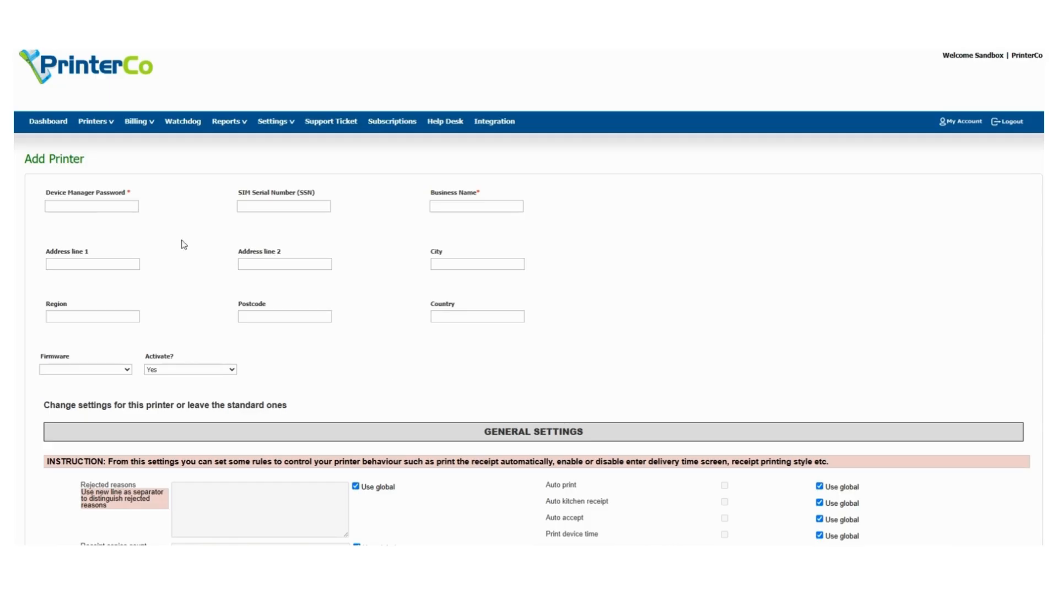
# Step: Enter the device manager password and business name Demo Store
pyautogui.click(102, 206)
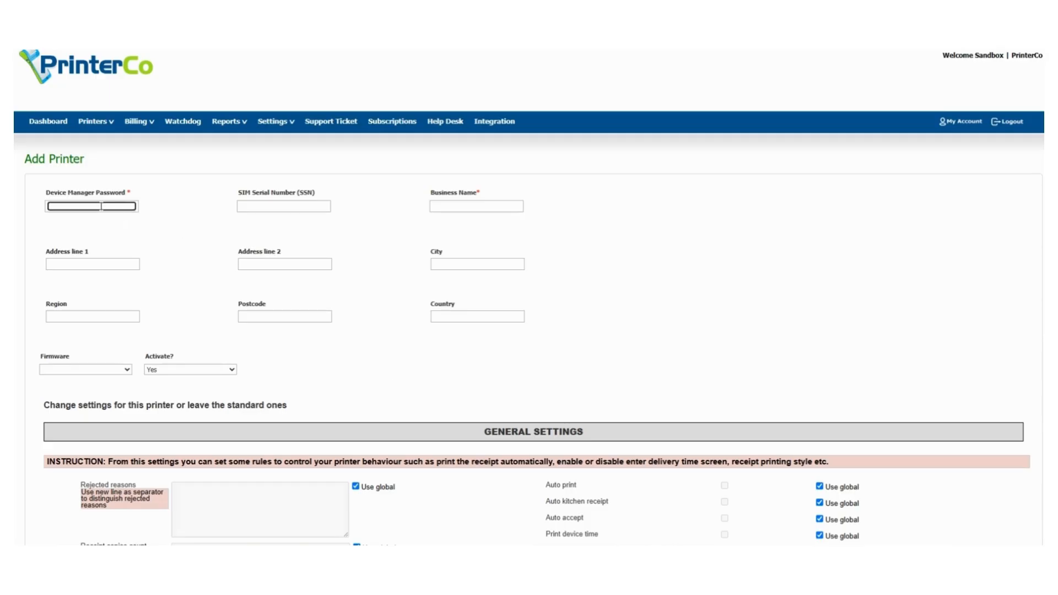
pyautogui.click(471, 207)
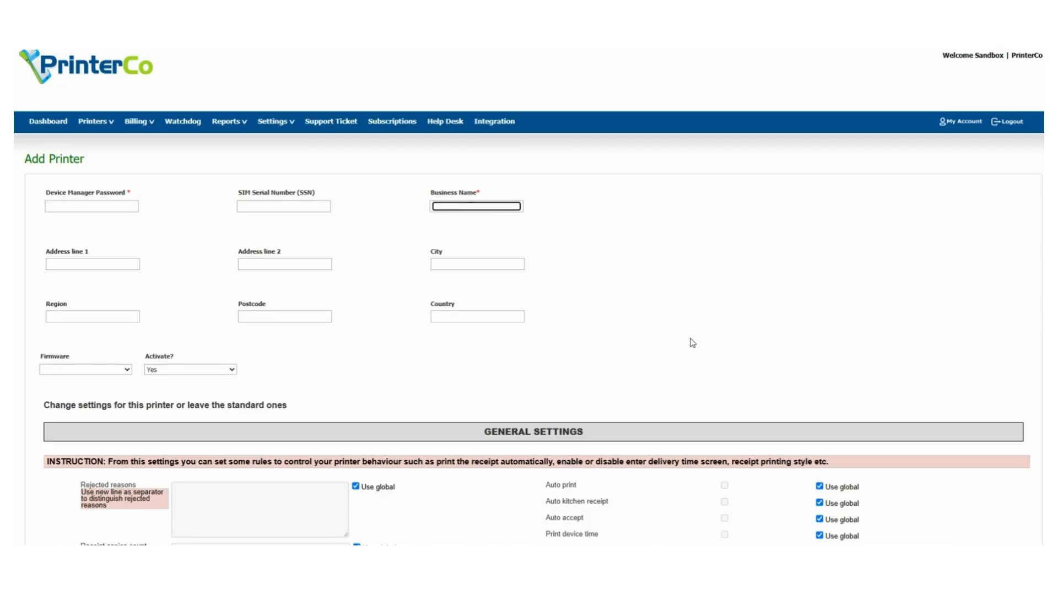
pyautogui.scroll(-2, 691, 342)
pyautogui.scroll(2, 689, 339)
pyautogui.click(92, 206)
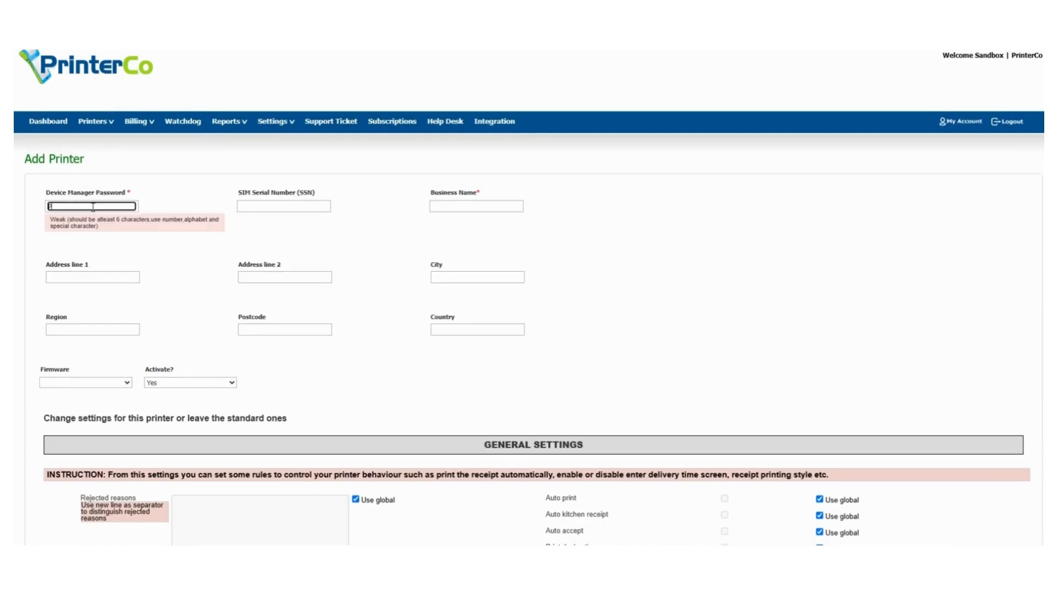
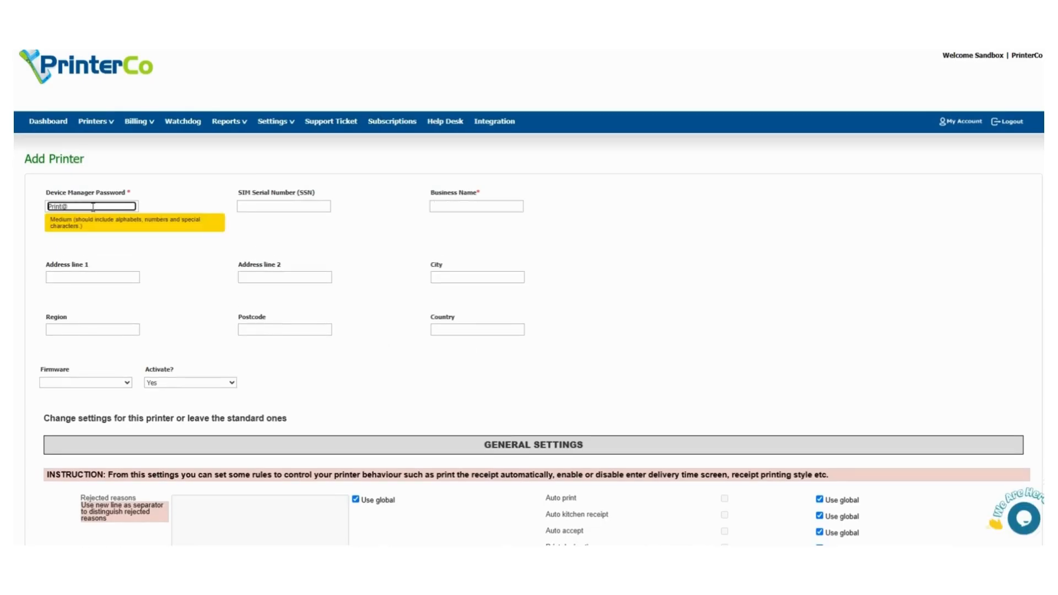
pyautogui.click(470, 203)
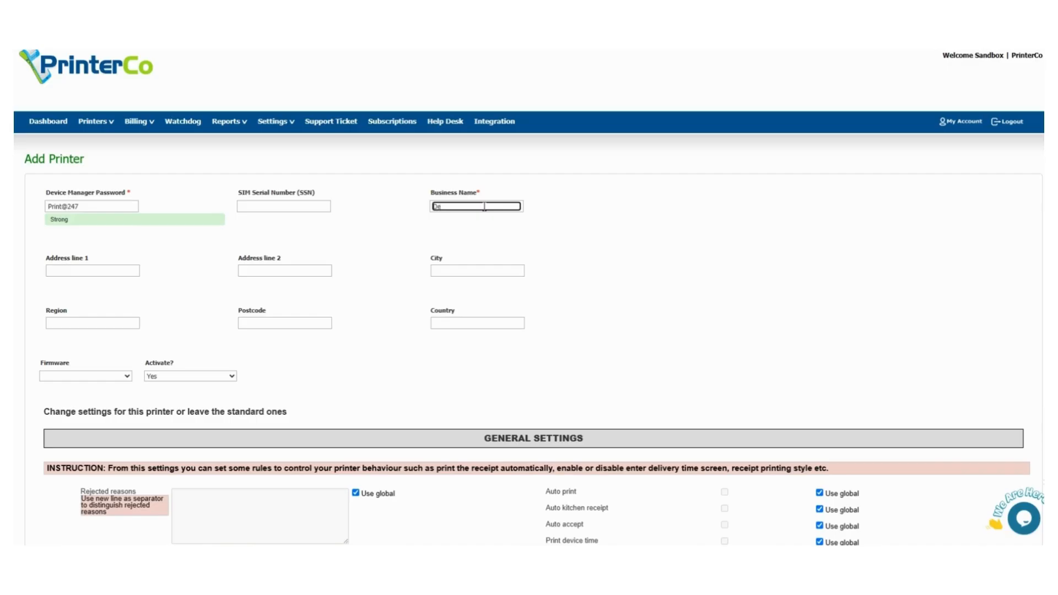
pyautogui.write('Demo Store')
# Step: Submit the new printer and accept the charge so 9219 is added
pyautogui.scroll(-20, 617, 249)
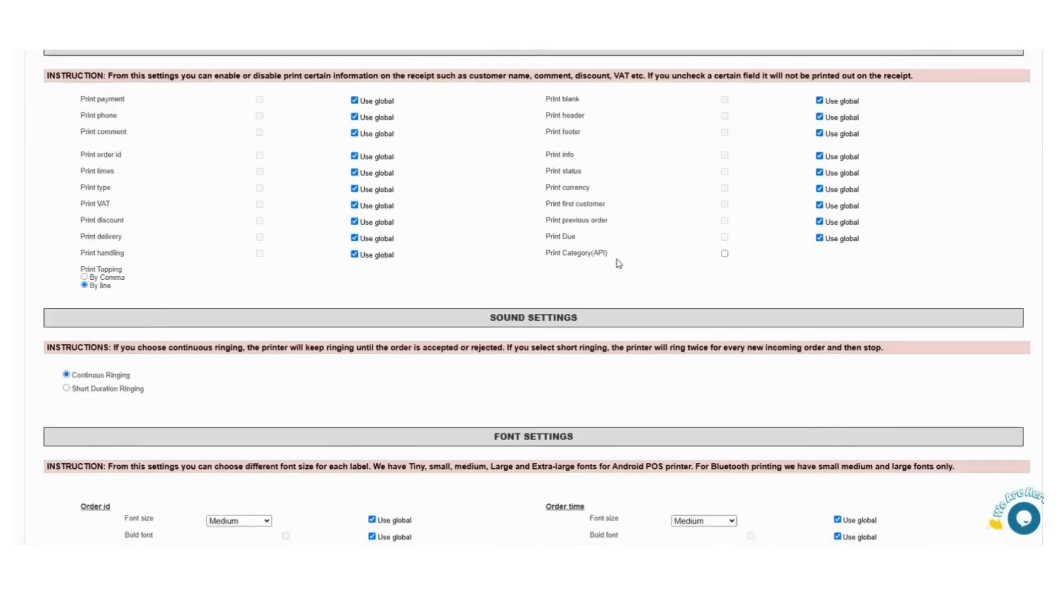
pyautogui.scroll(-8, 616, 253)
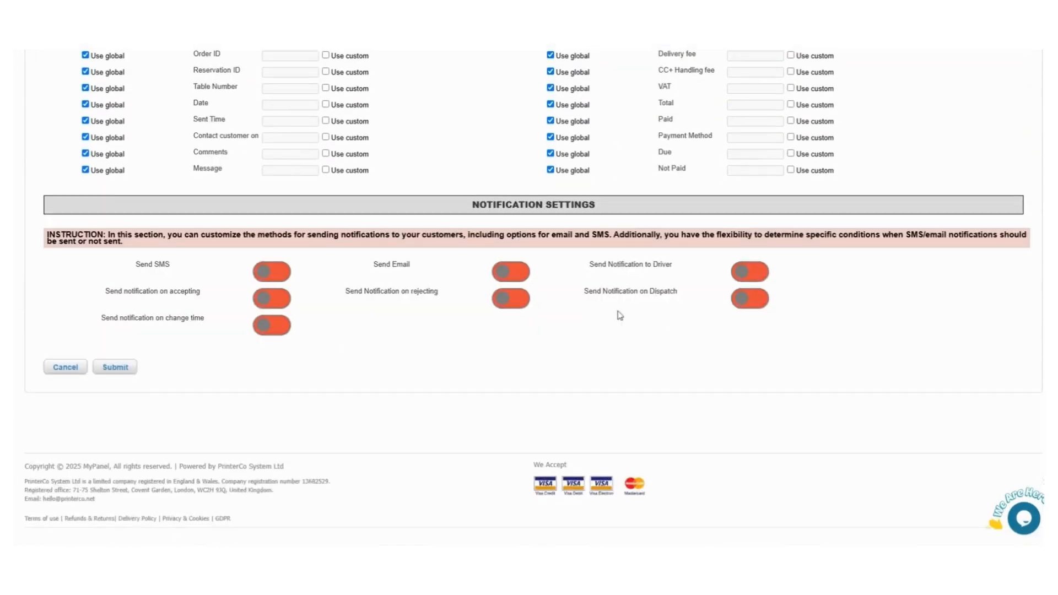
pyautogui.click(115, 368)
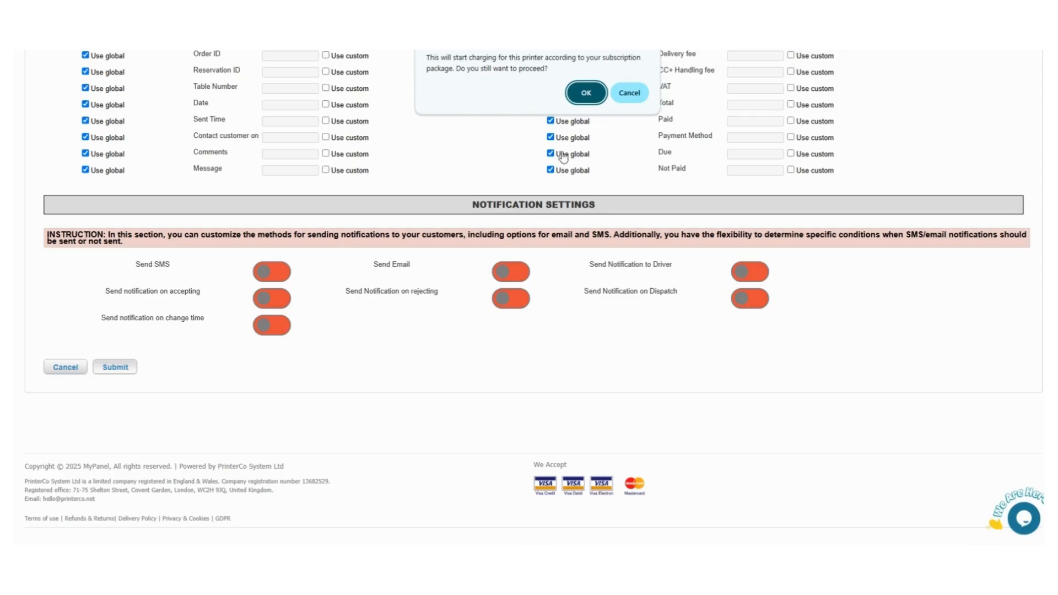
pyautogui.click(586, 92)
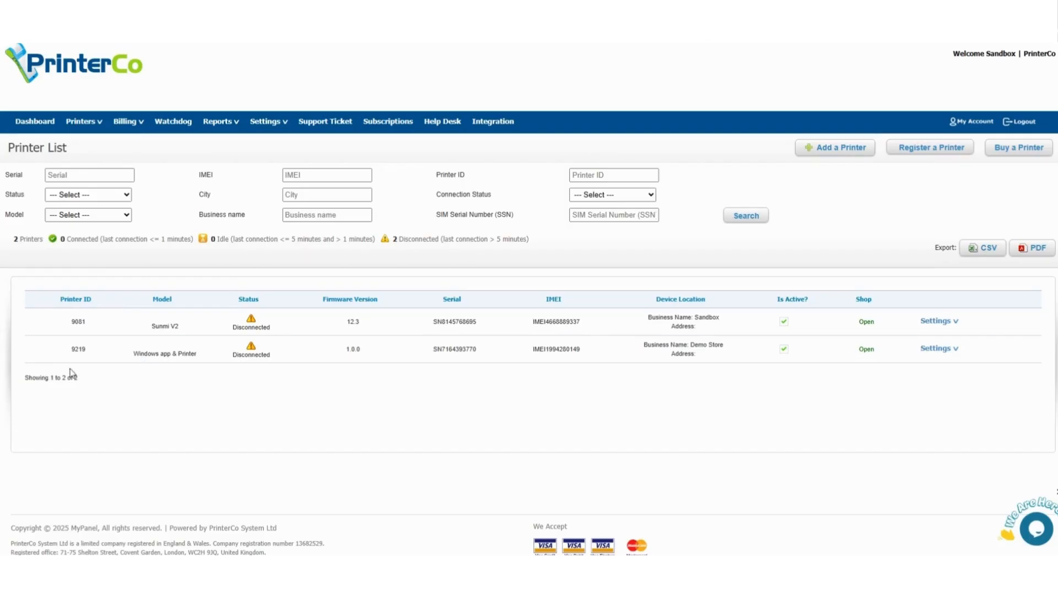
# Step: View printer 9219's details from its Settings dropdown
pyautogui.click(955, 353)
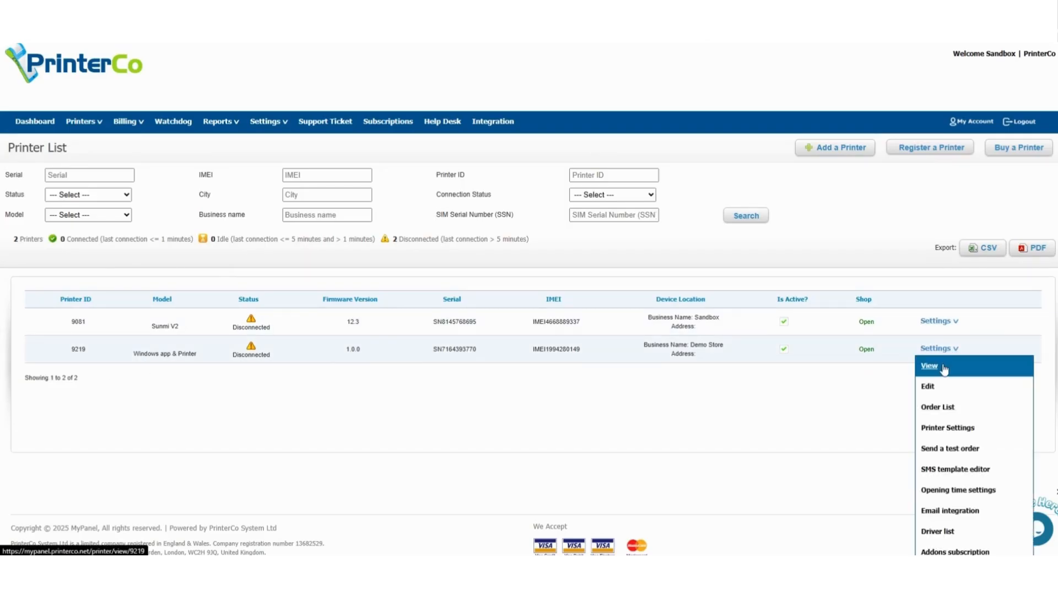
pyautogui.click(945, 367)
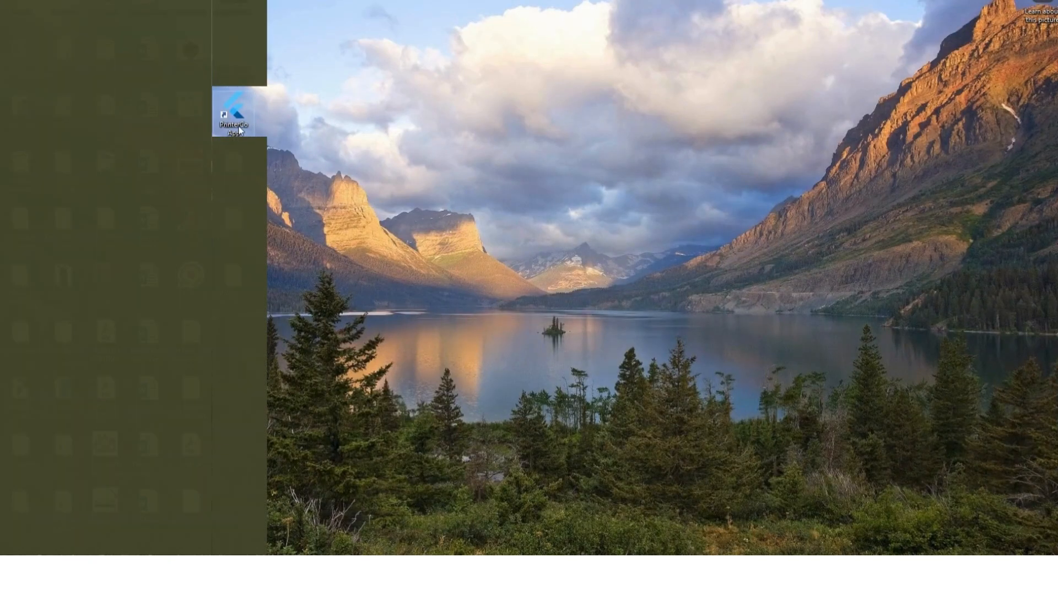
# Step: Launch the PrinterCo app and log in as printer 9219 with the copied device manager password
pyautogui.doubleClick(239, 114)
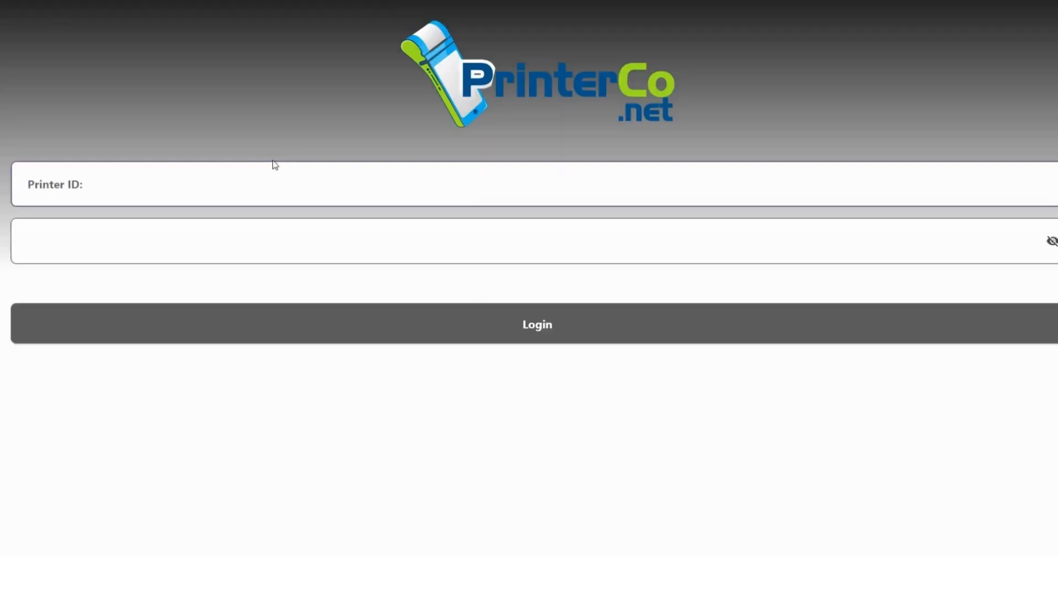
pyautogui.write('9219')
pyautogui.click(161, 241)
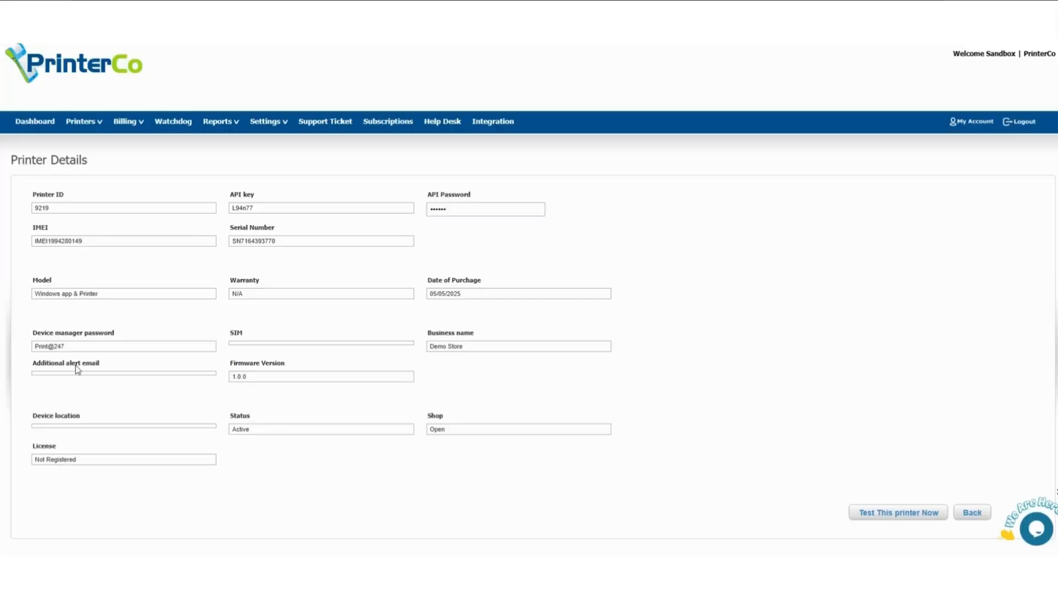
pyautogui.doubleClick(53, 347)
pyautogui.moveTo(35, 348); pyautogui.dragTo(65, 348)
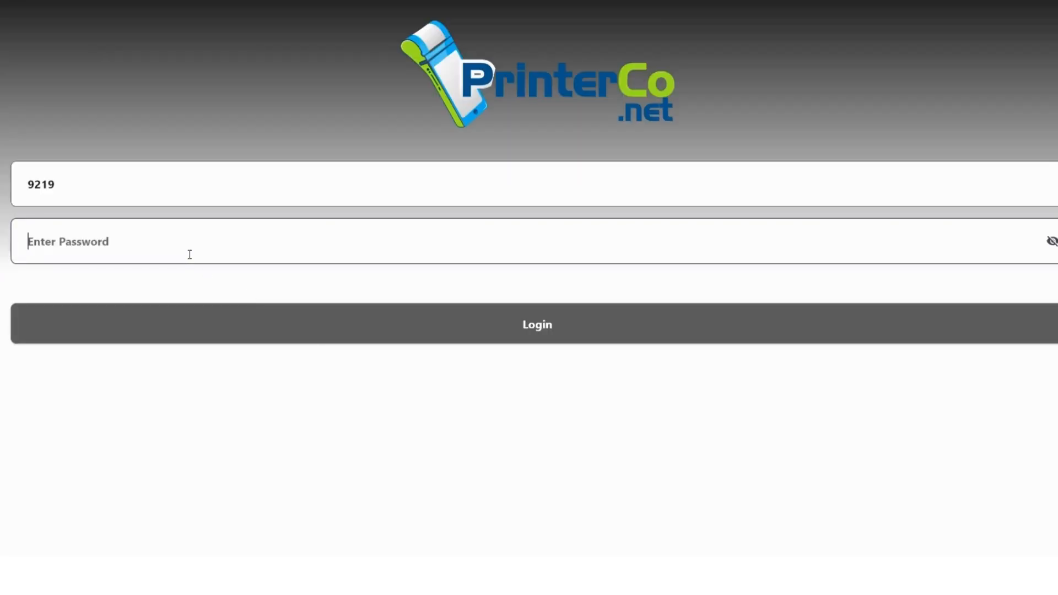
pyautogui.hotkey('ctrl', 'v')
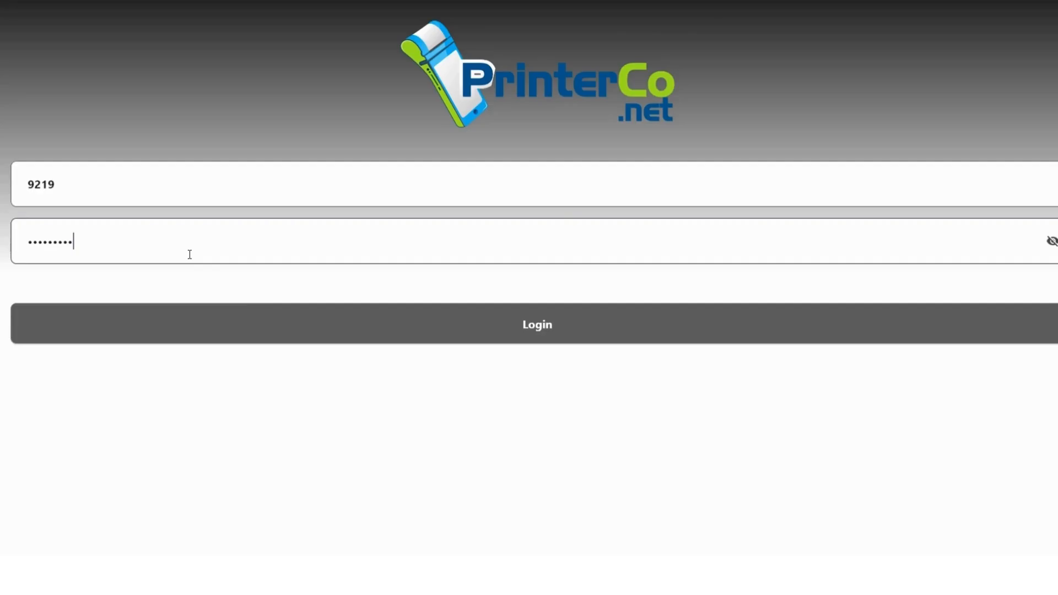
pyautogui.click(560, 336)
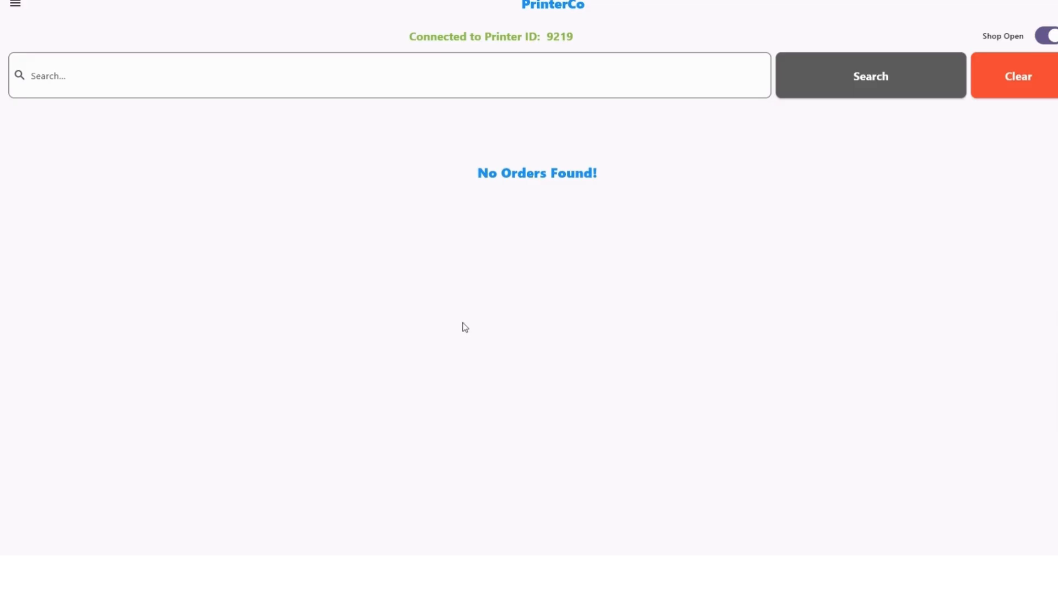
# Step: Select POS-80 as the output printer in Printer Settings
pyautogui.click(15, 12)
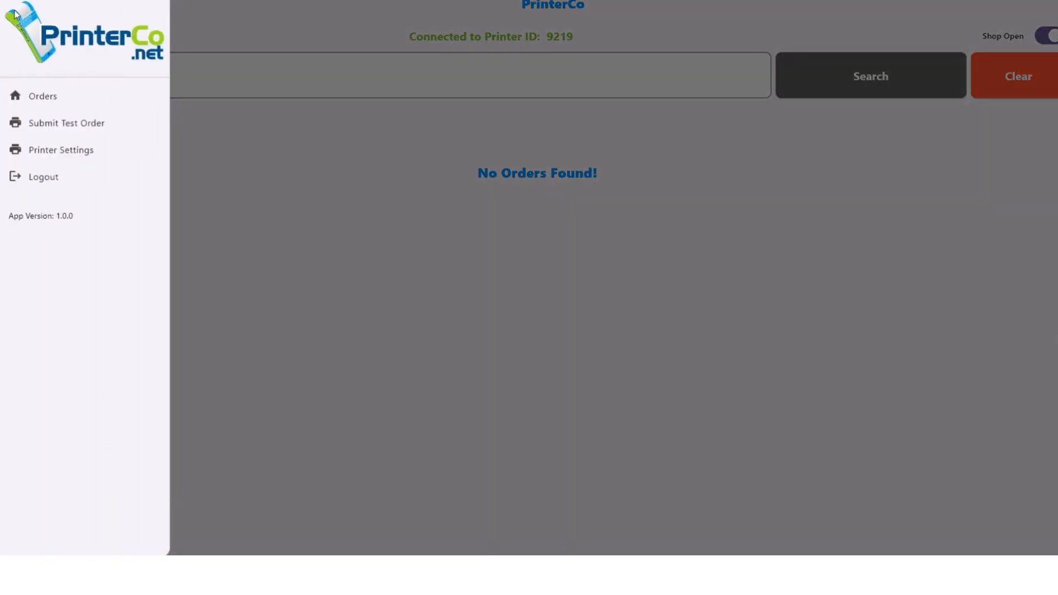
pyautogui.click(57, 152)
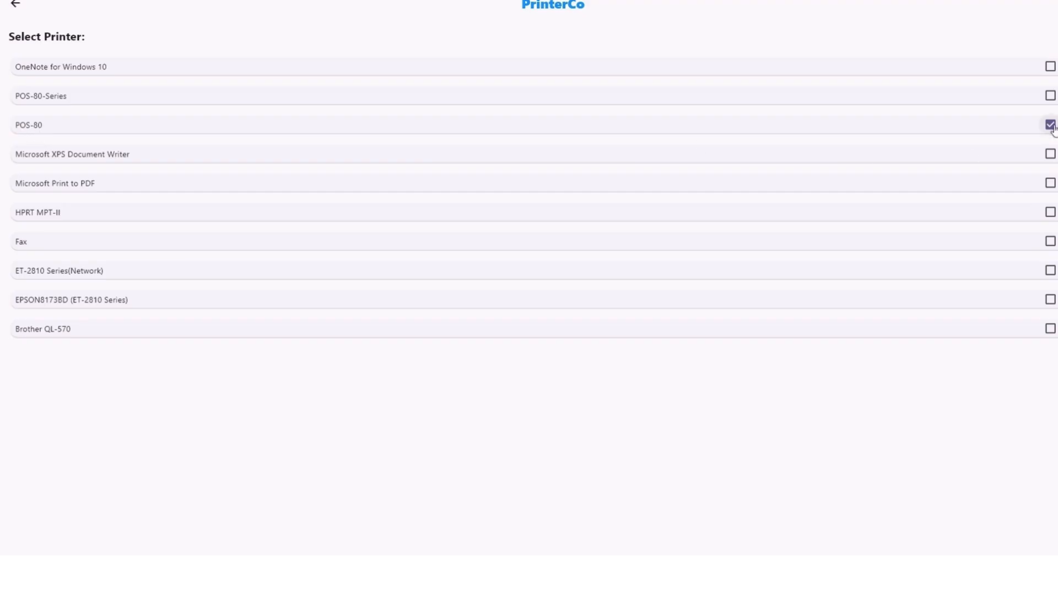
pyautogui.click(1051, 96)
pyautogui.click(1050, 125)
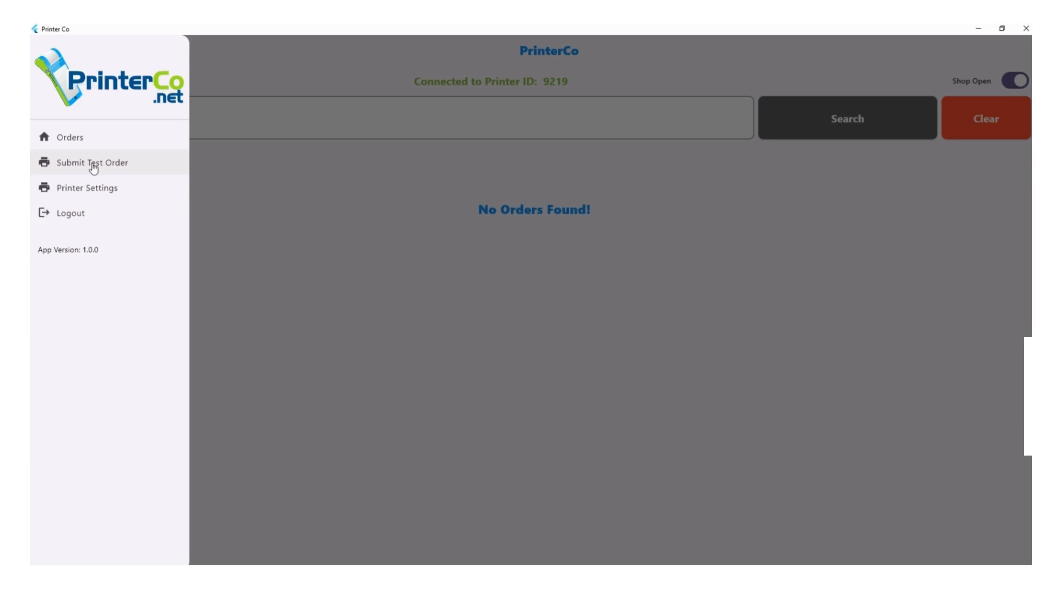
# Step: Submit a test order and accept delivery TEST1001 with a 30-minute time
pyautogui.click(94, 168)
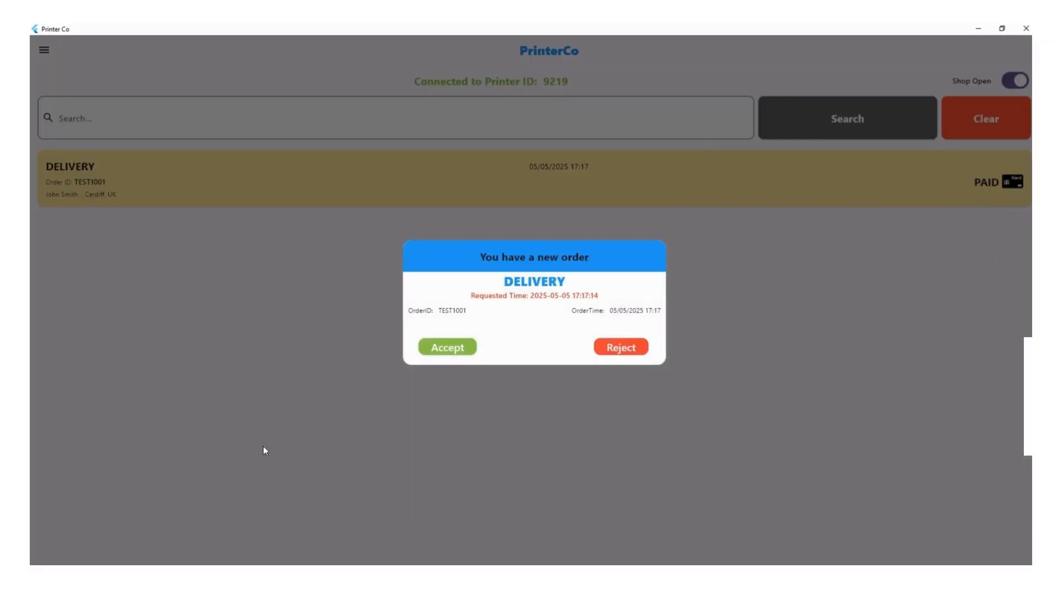
pyautogui.click(448, 352)
pyautogui.doubleClick(345, 316)
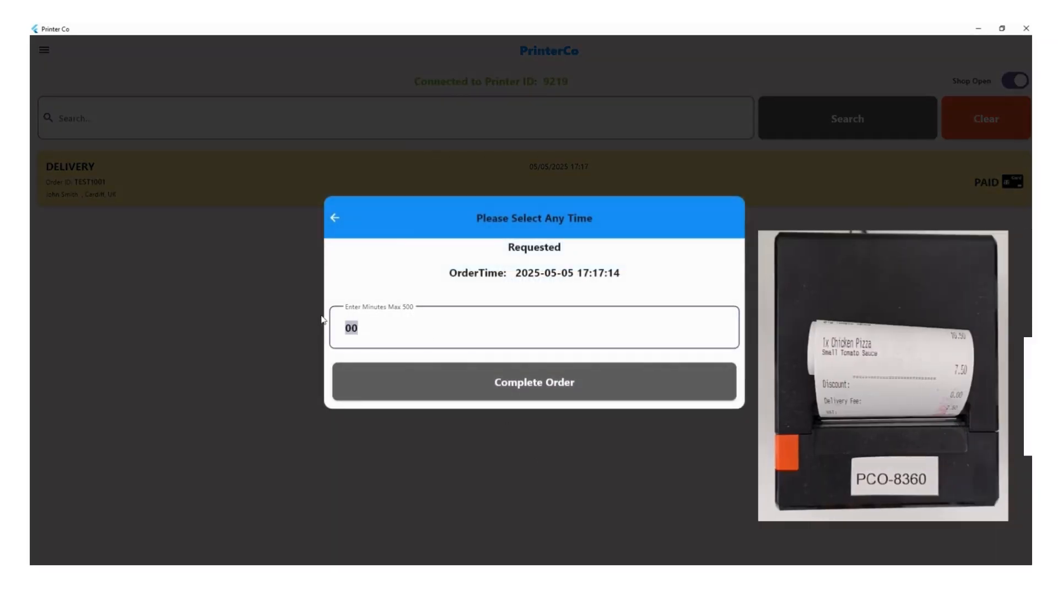
pyautogui.write('30')
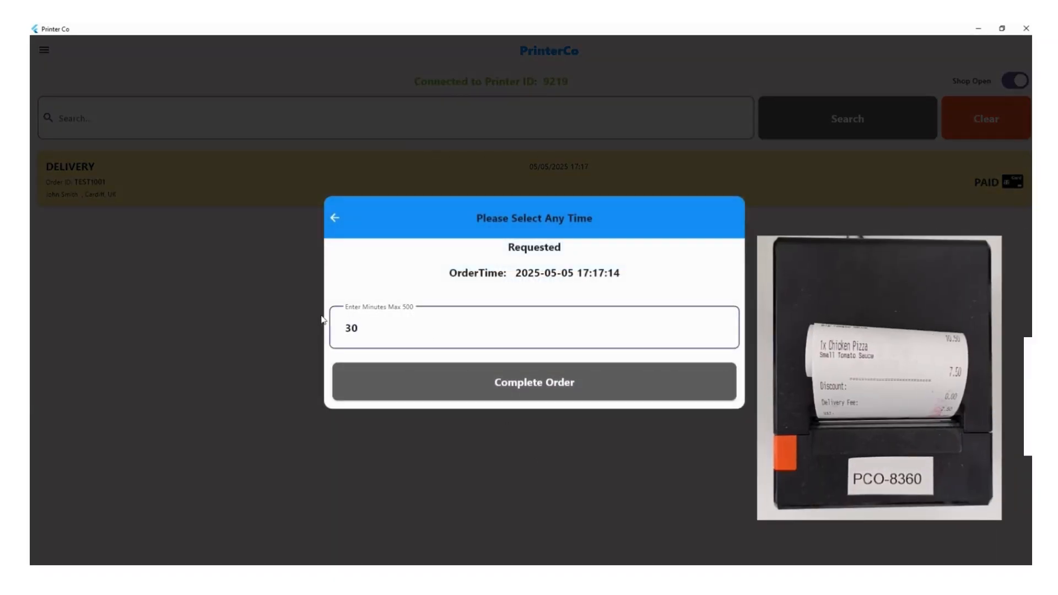
pyautogui.click(524, 383)
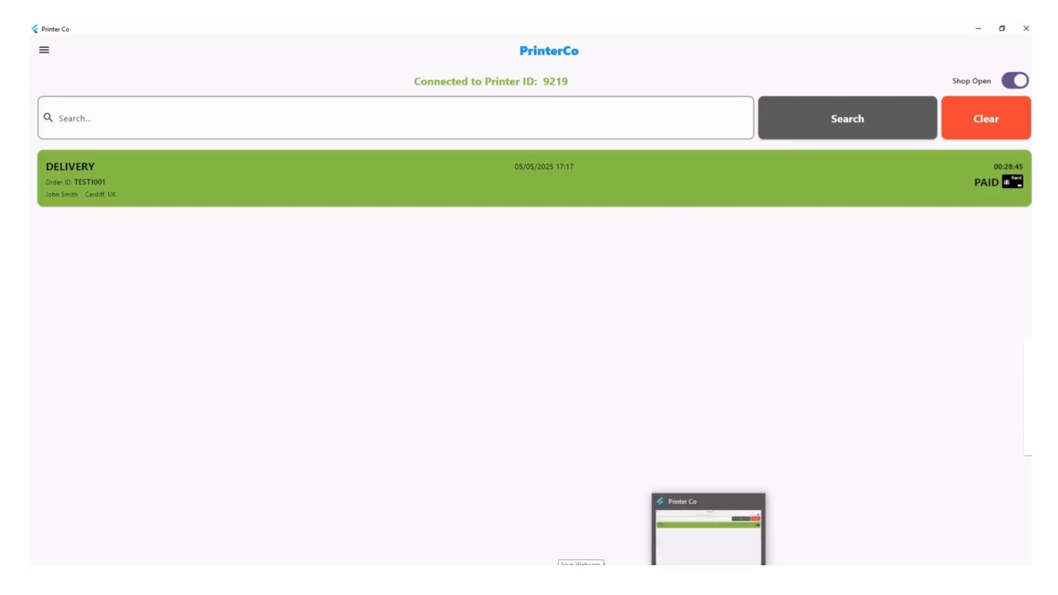
# Step: Review printer 9219's Printer Settings in MyPanel, then send another test order from the app
pyautogui.click(686, 526)
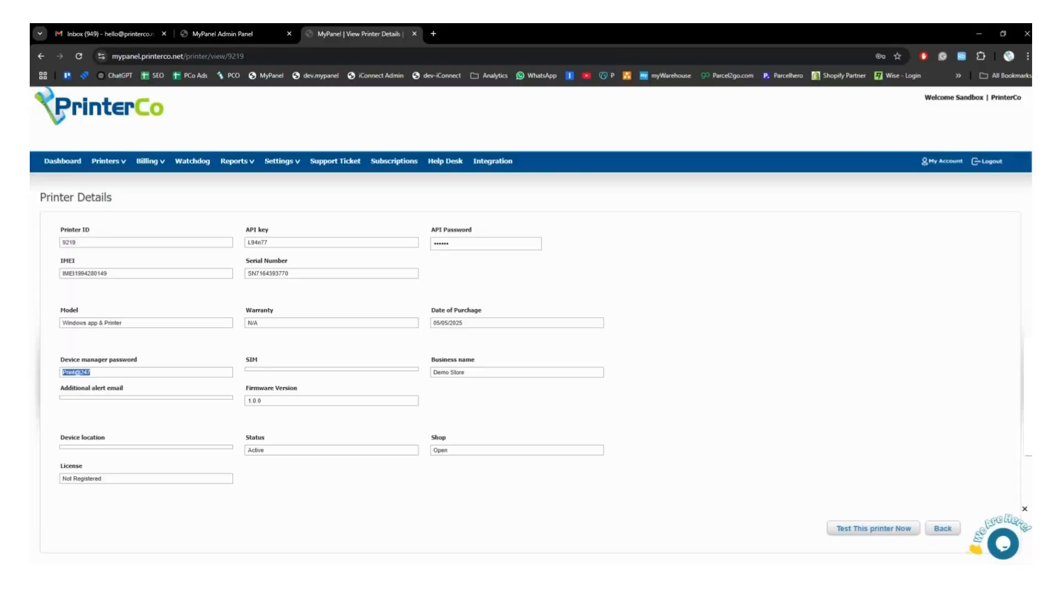
pyautogui.click(62, 161)
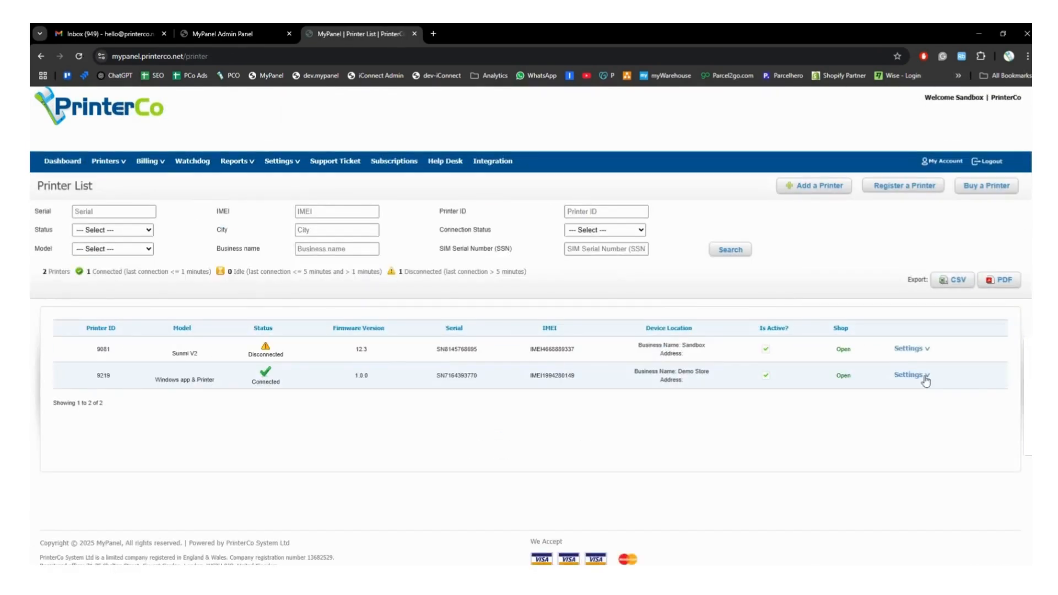
pyautogui.click(928, 379)
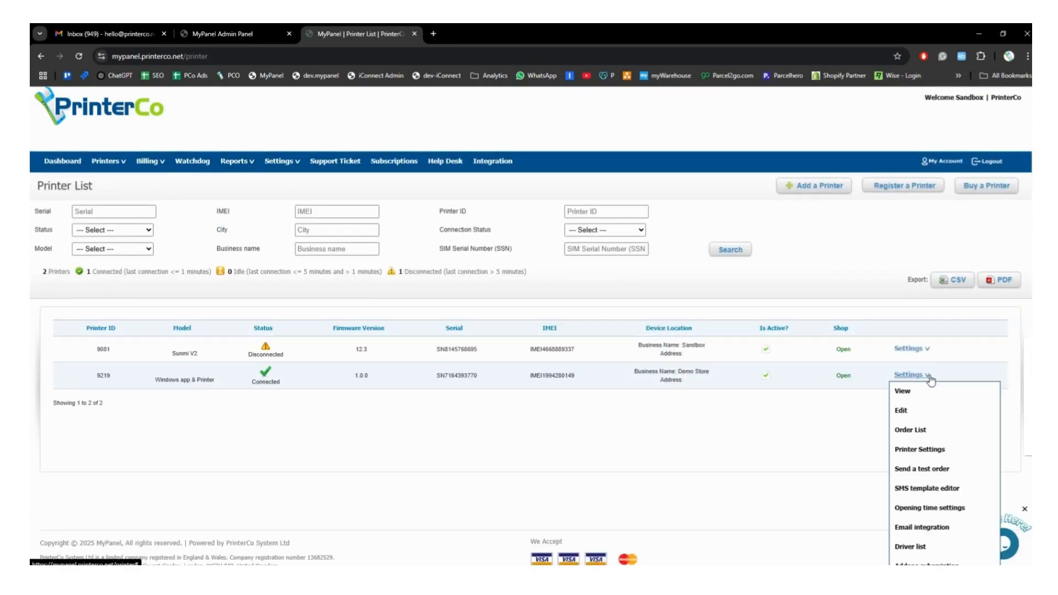
pyautogui.click(931, 449)
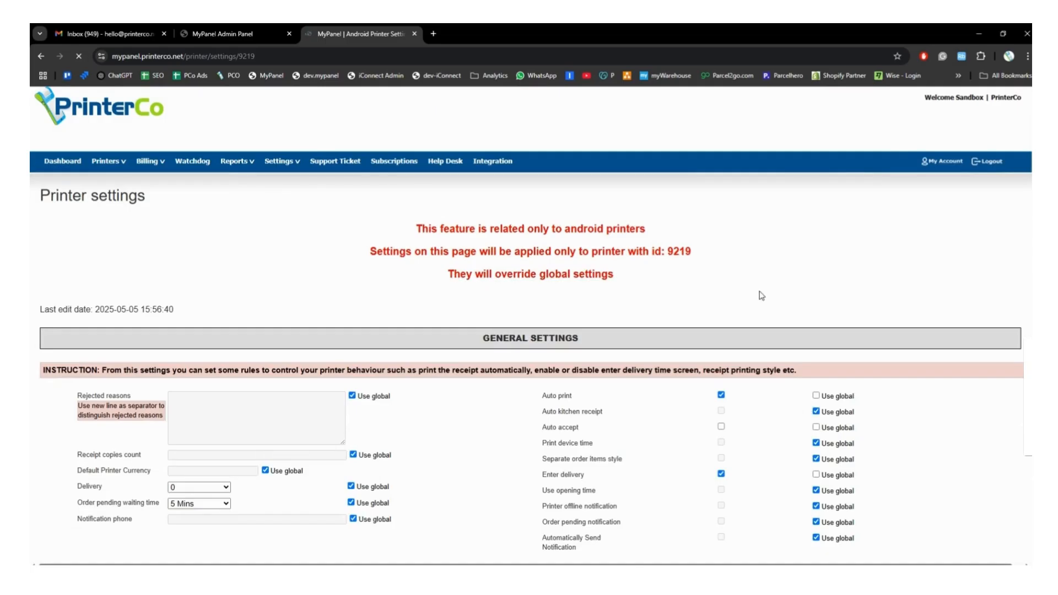
pyautogui.scroll(-2, 762, 296)
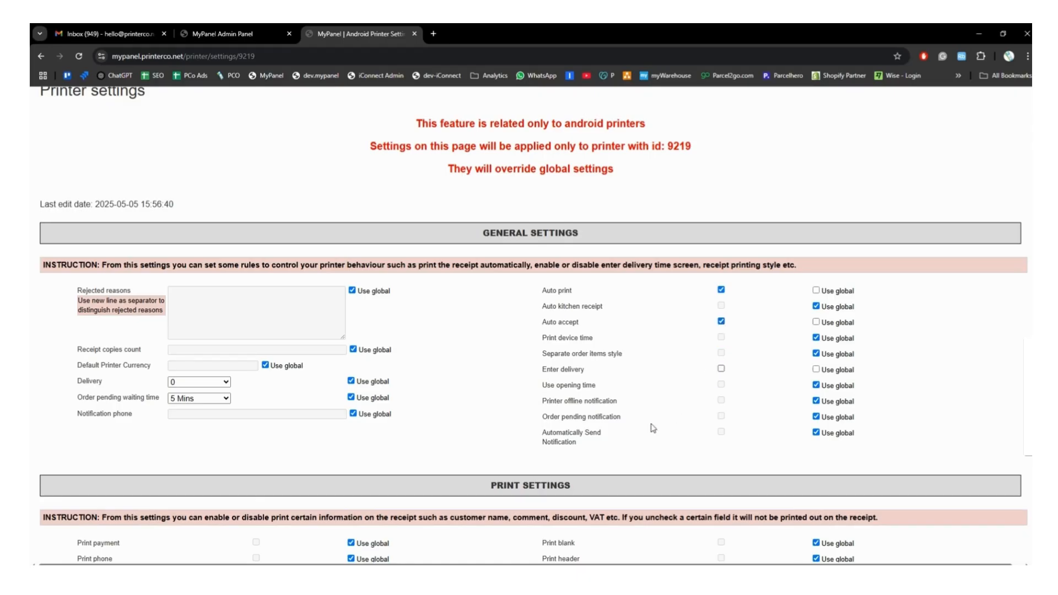
pyautogui.scroll(-20, 647, 406)
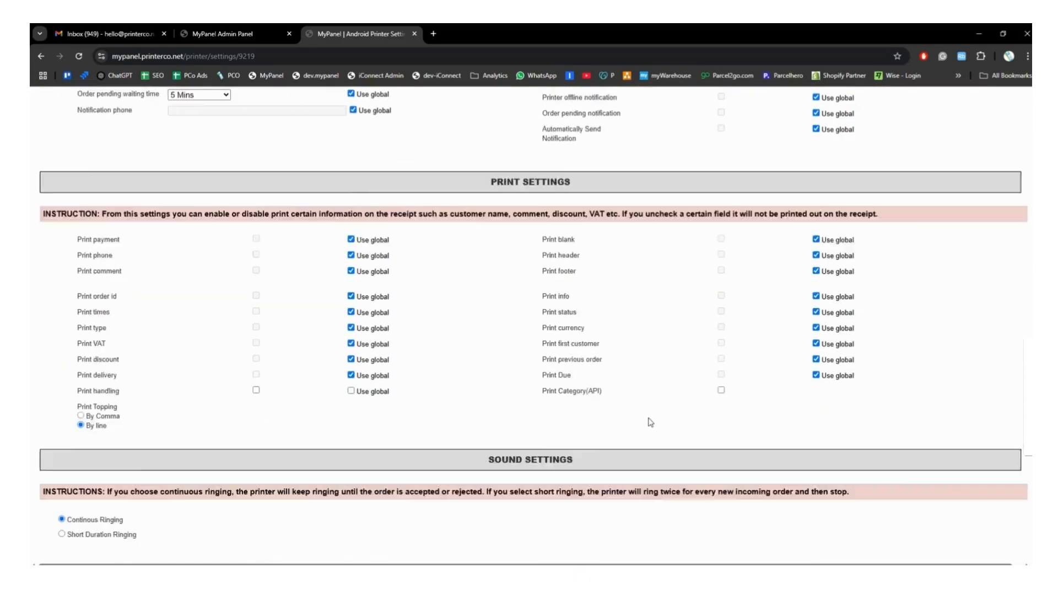
pyautogui.scroll(-10, 654, 425)
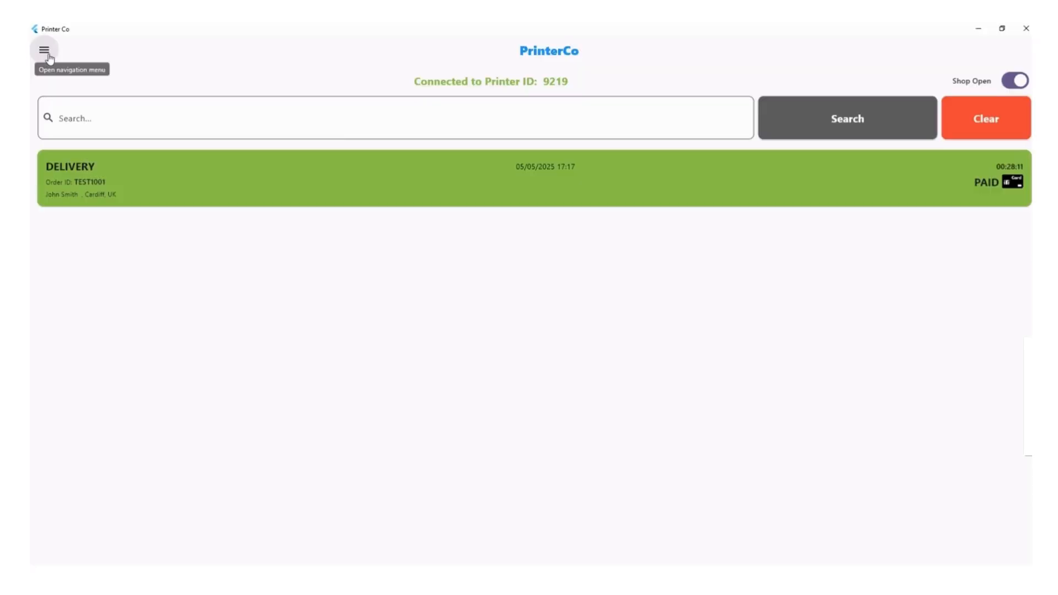
pyautogui.click(45, 50)
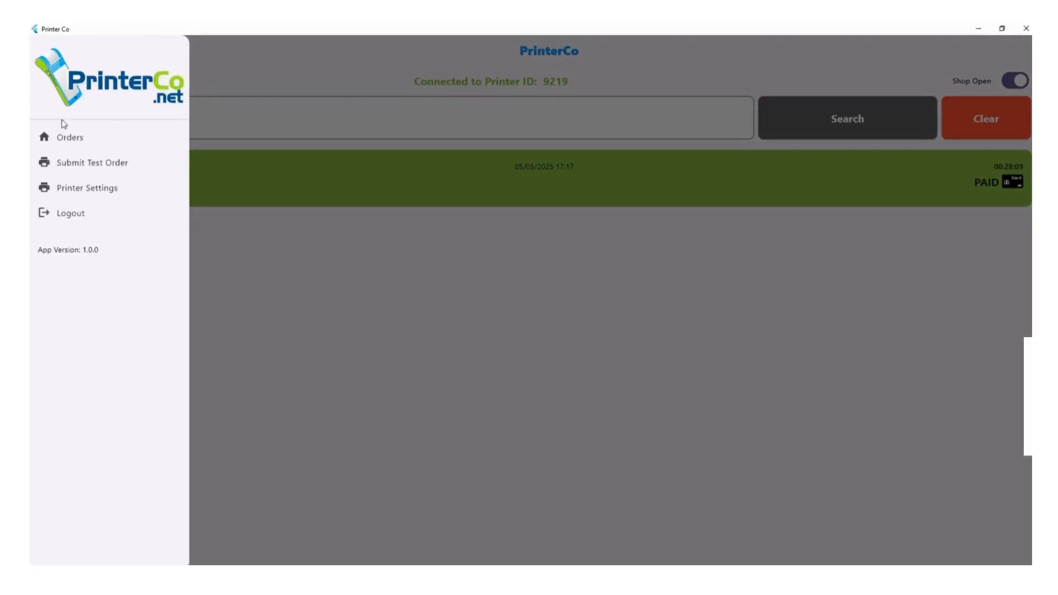
pyautogui.click(89, 166)
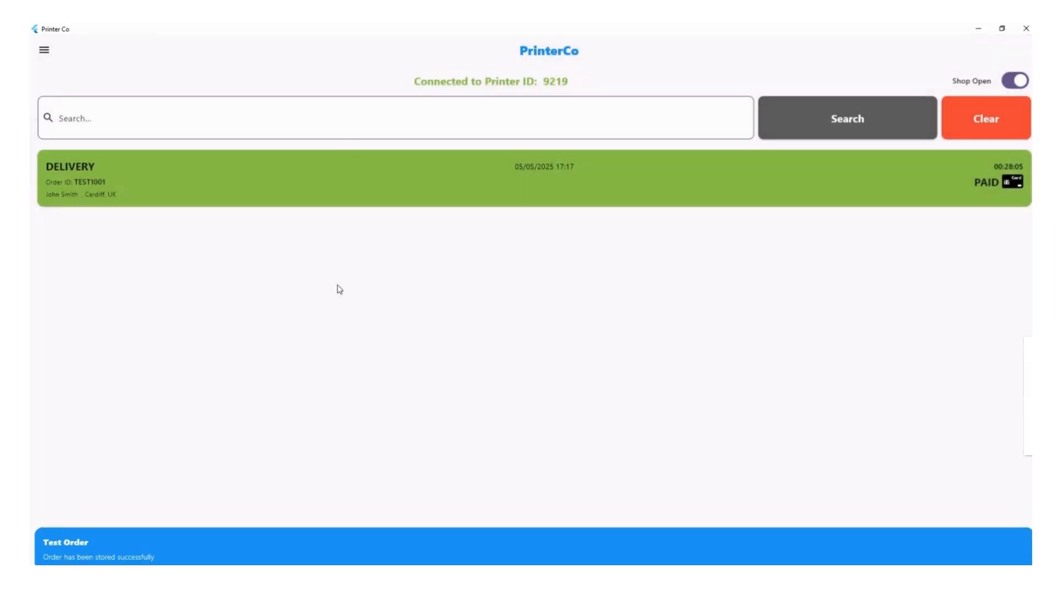